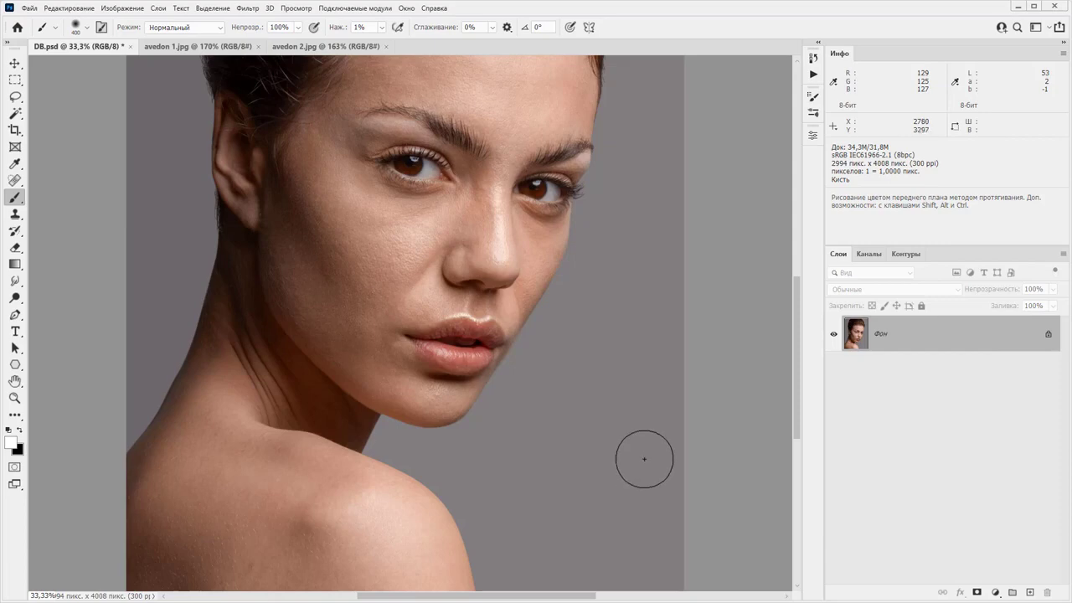
View the reference images avedon 1.jpg and avedon 2.jpg, then return to the portrait DB.psd.
drag(644, 459, 577, 407)
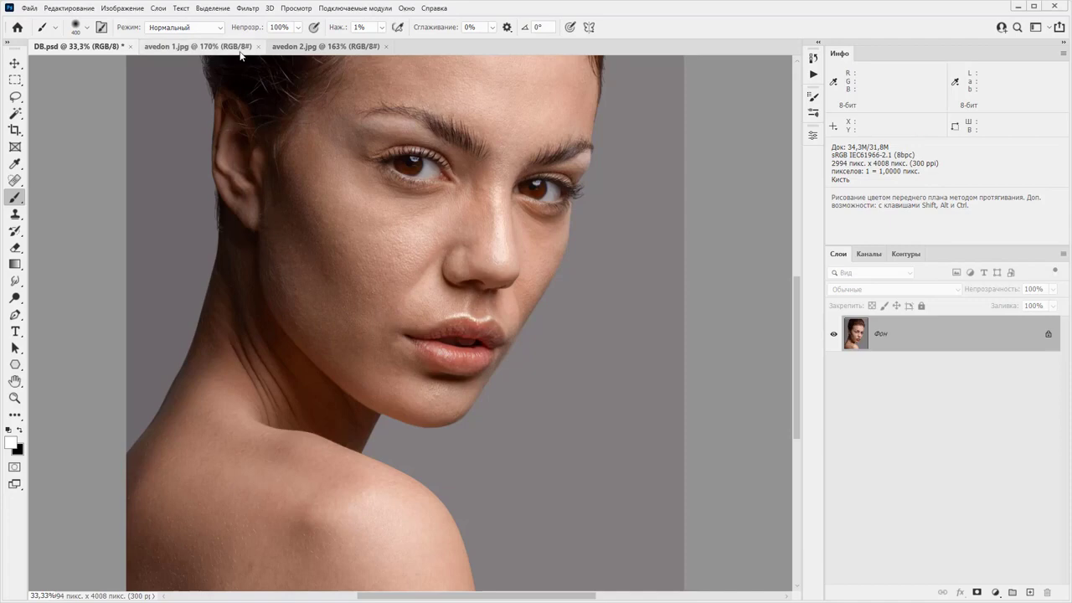
click(198, 47)
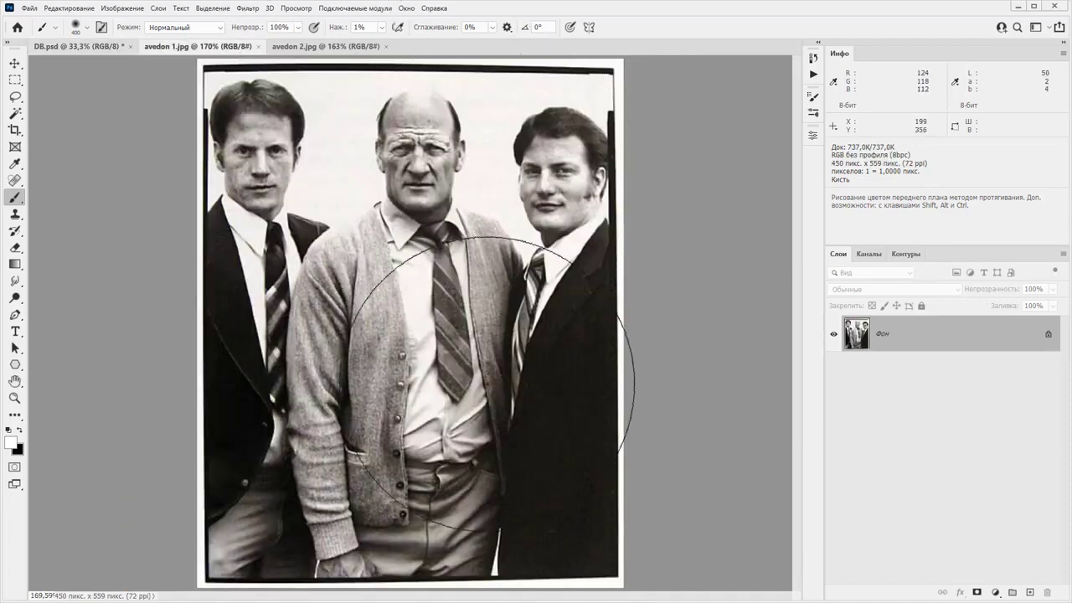
click(320, 46)
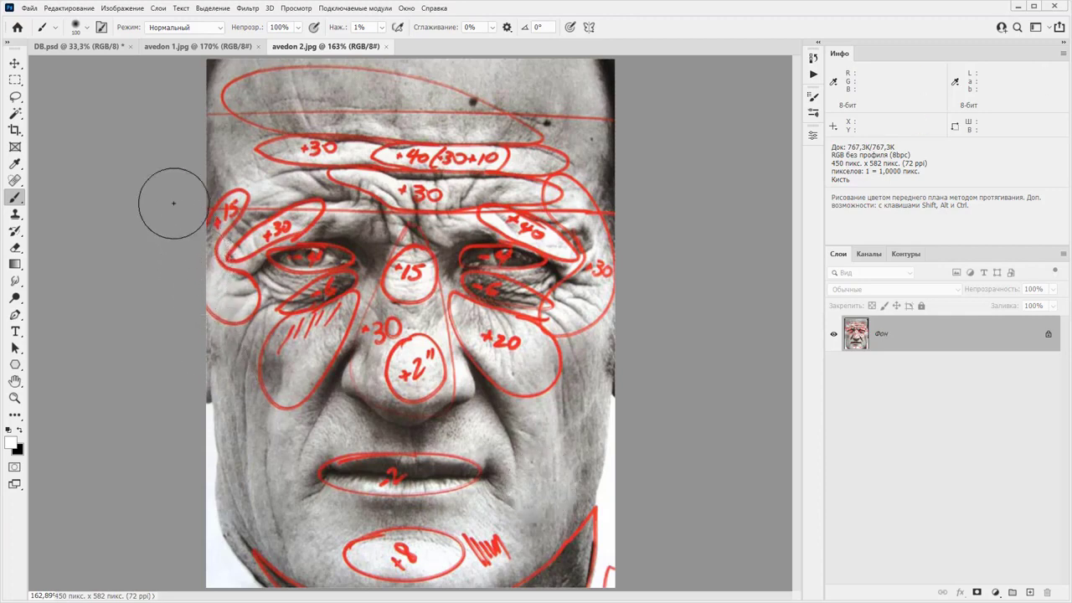
click(80, 47)
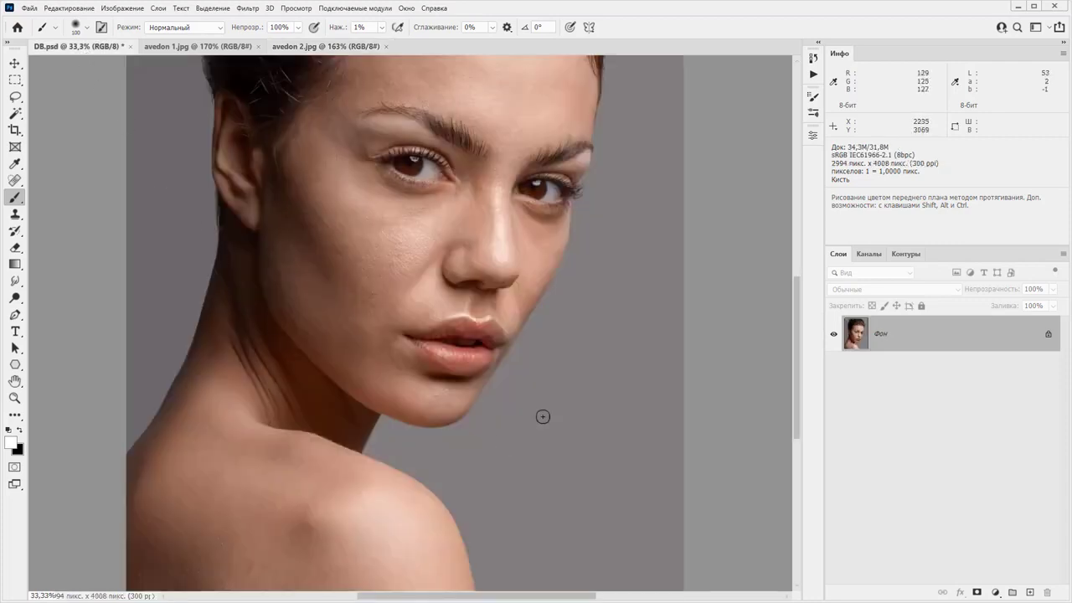
Examine the light and shadow on the portrait, both as a whole and in detail around the cheek, lips and chin.
key(ctrl+minus)
key(ctrl+minus)
key(ctrl+minus)
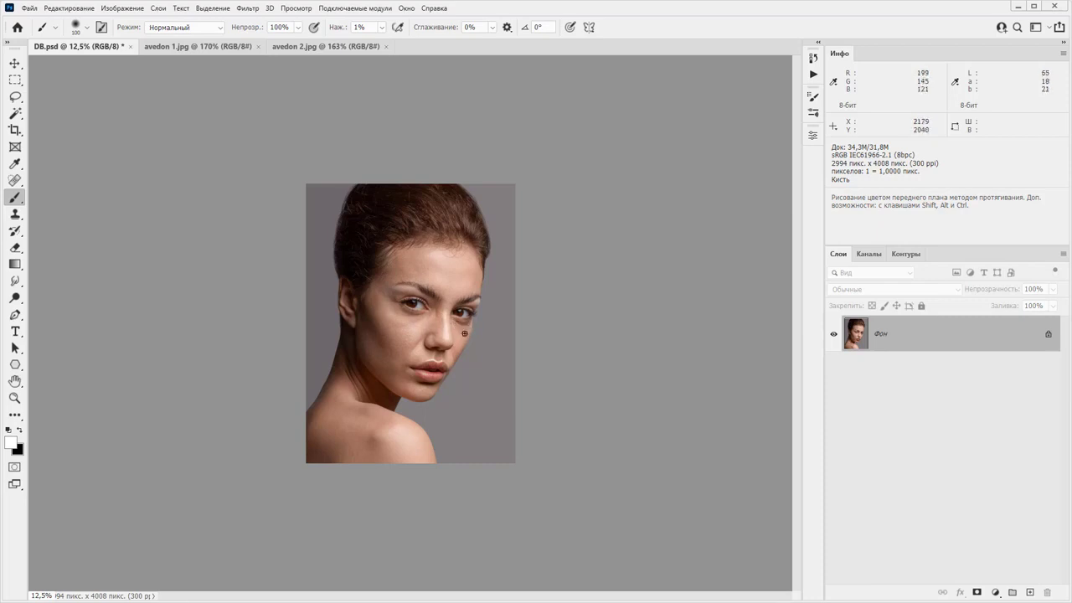
key(ctrl+plus)
key(ctrl+plus)
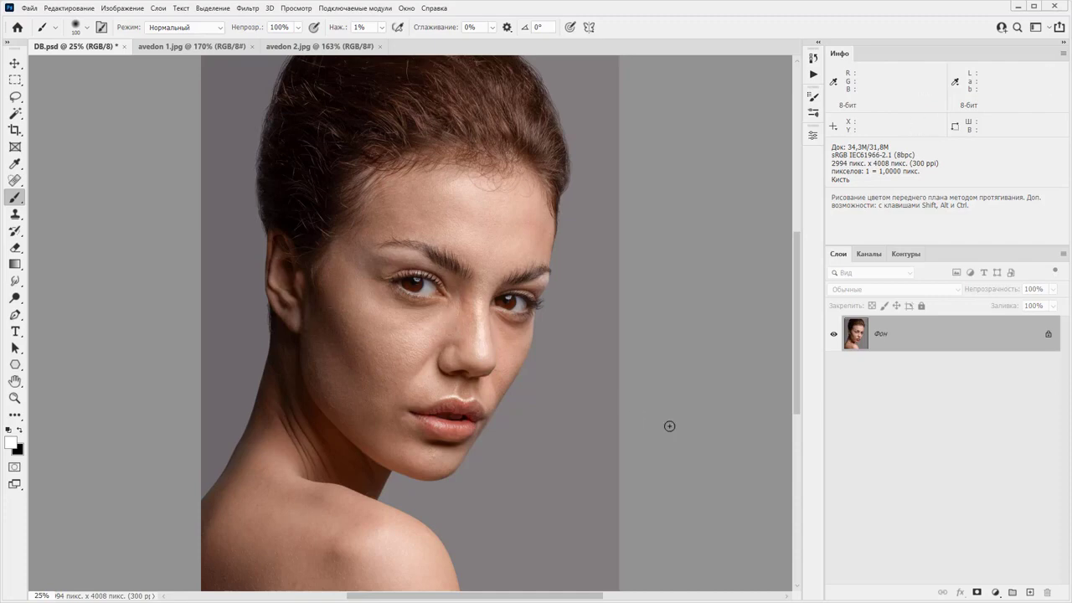
key(ctrl+plus)
key(ctrl+plus)
key(ctrl+plus)
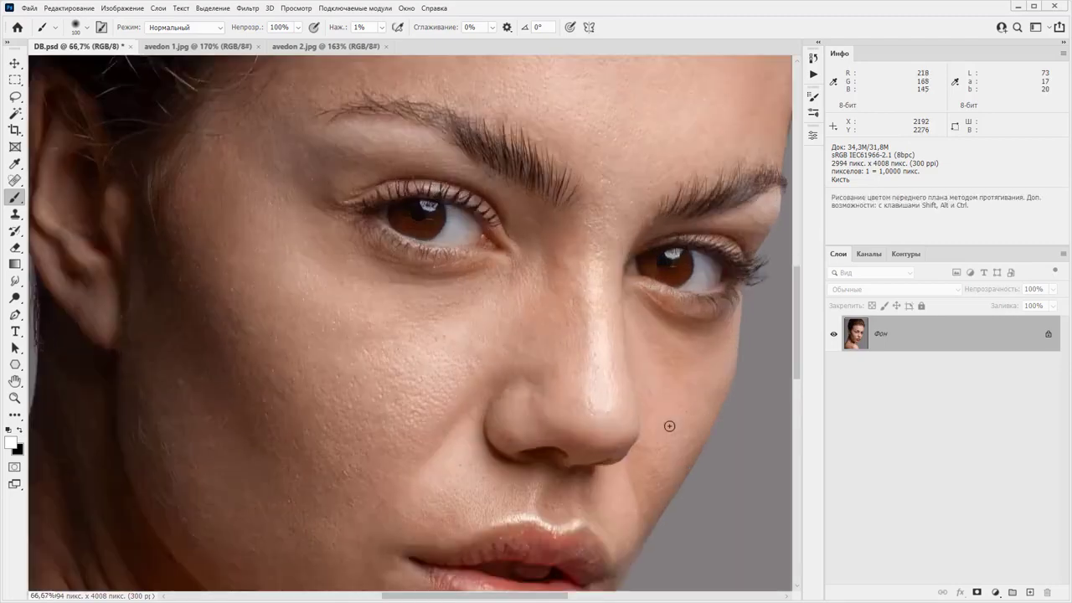
drag(378, 450, 440, 264)
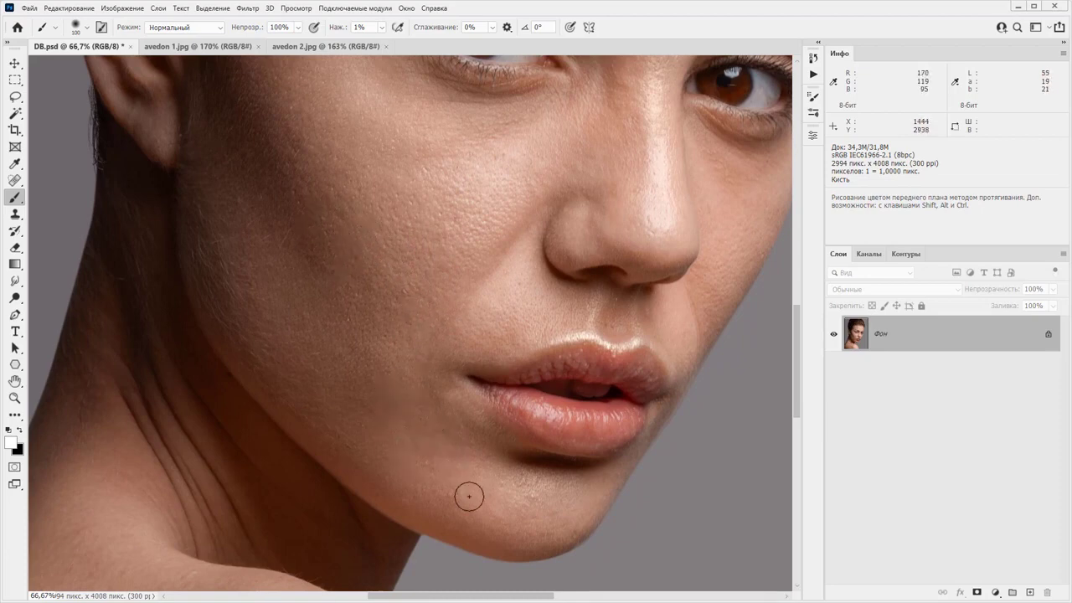
key(ctrl+minus)
key(ctrl+minus)
key(ctrl+minus)
key(ctrl+minus)
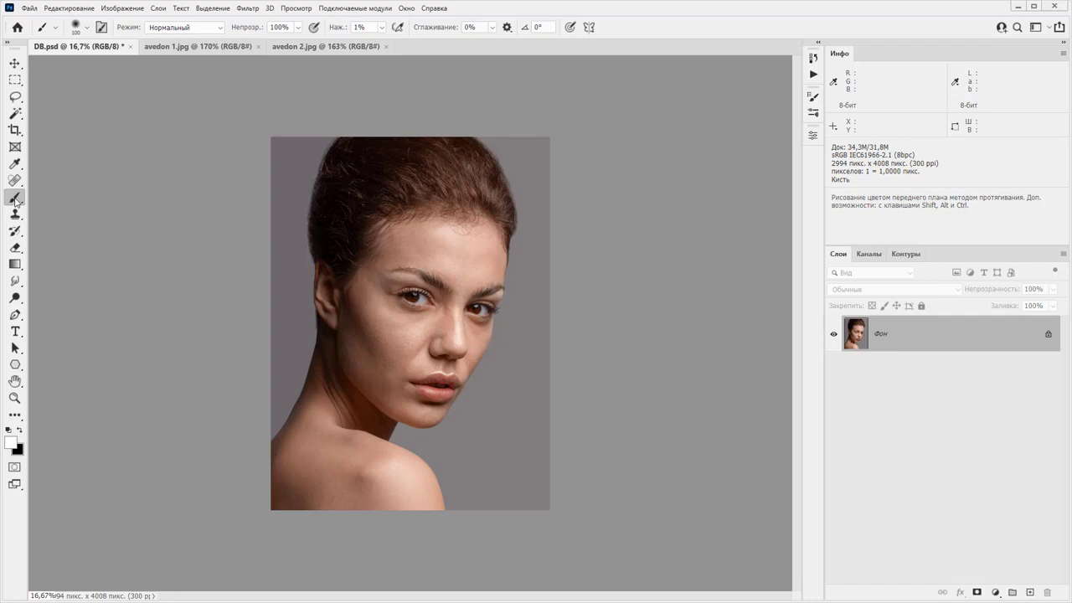
Add a new empty layer above the background and name it "Dodge & Burn".
click(1030, 593)
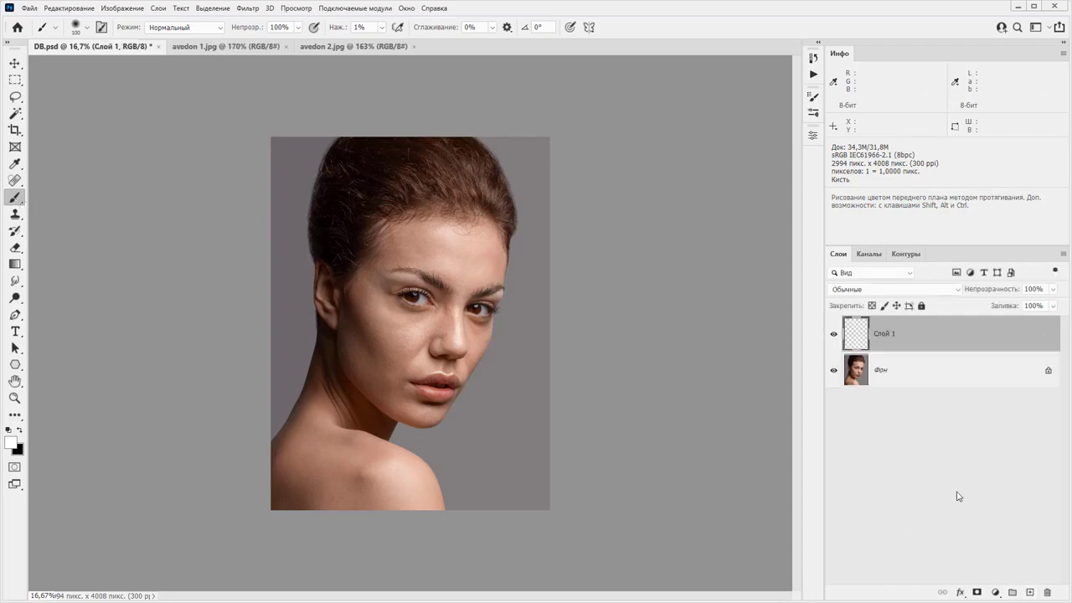
double_click(880, 335)
text(Dodge & Burn)
key(Return)
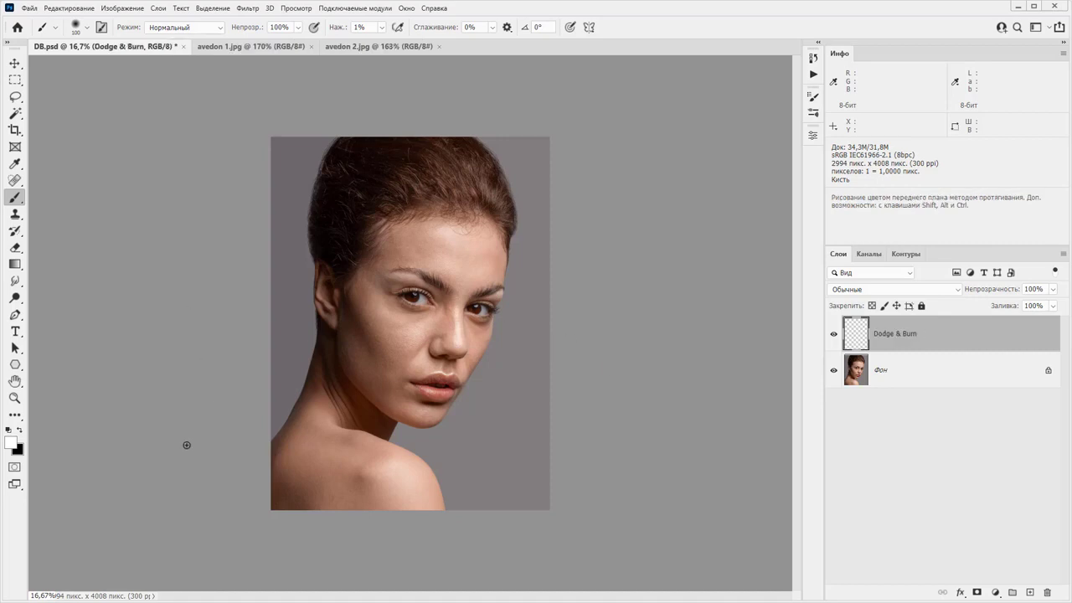
Set the foreground colour to muted red #997474 and the background colour to blue #2078ca.
click(12, 442)
click(644, 177)
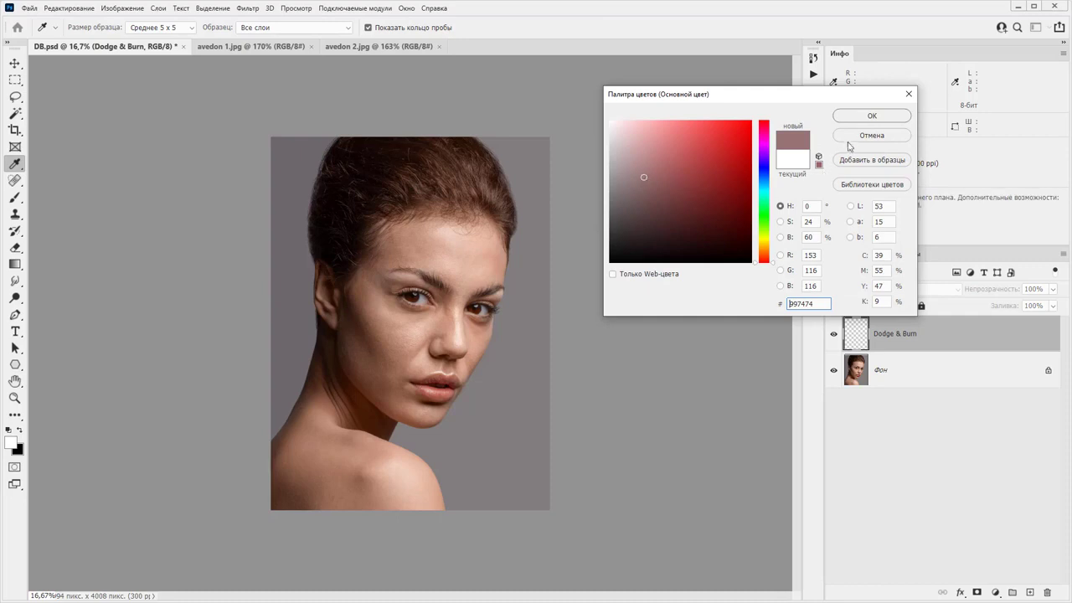
click(872, 115)
key(b)
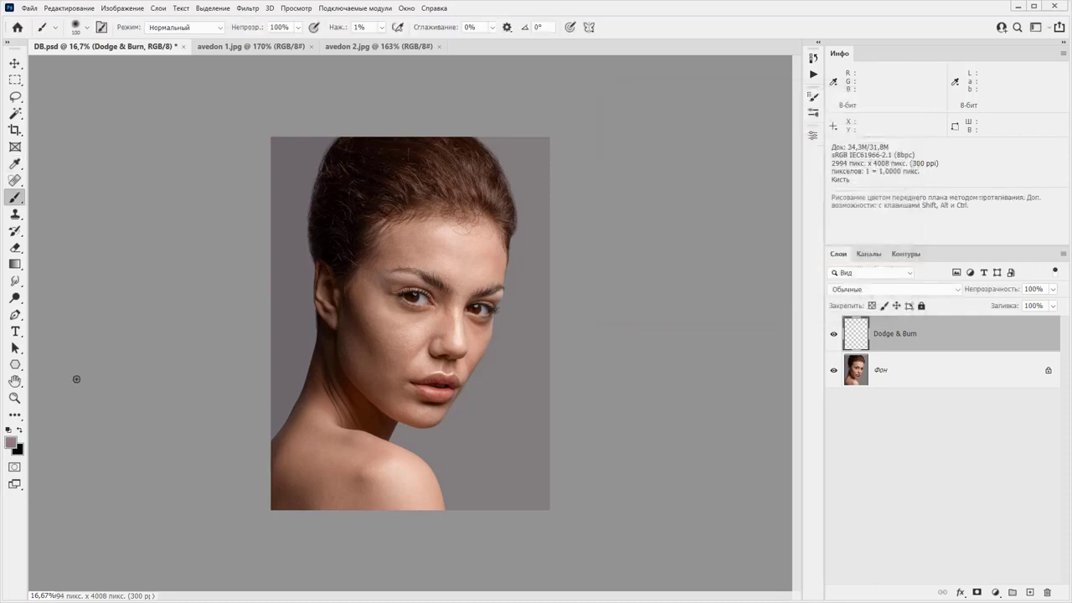
click(18, 452)
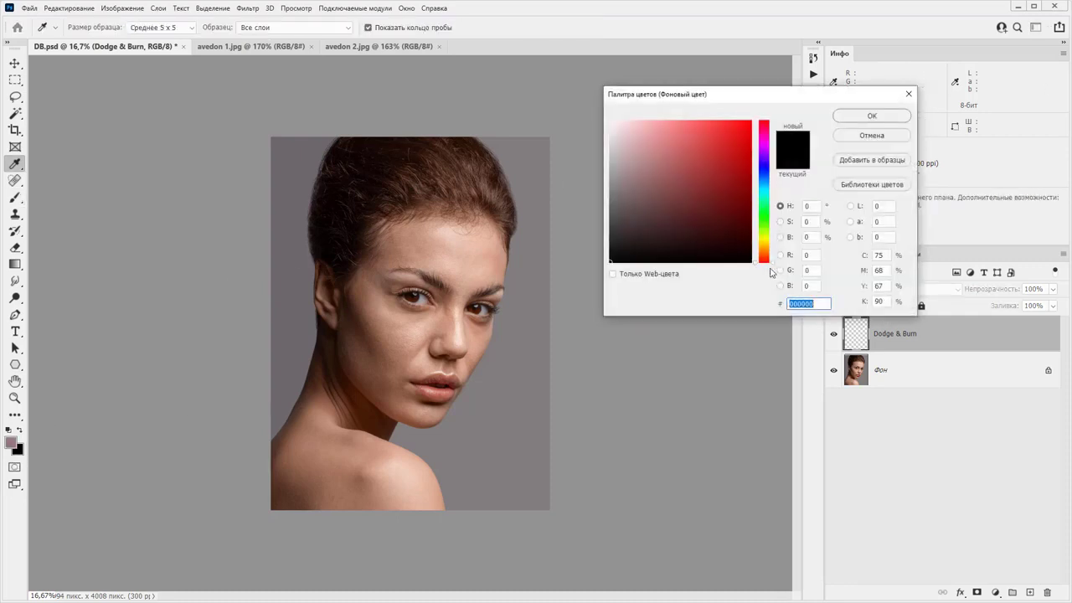
drag(772, 267, 767, 180)
click(729, 149)
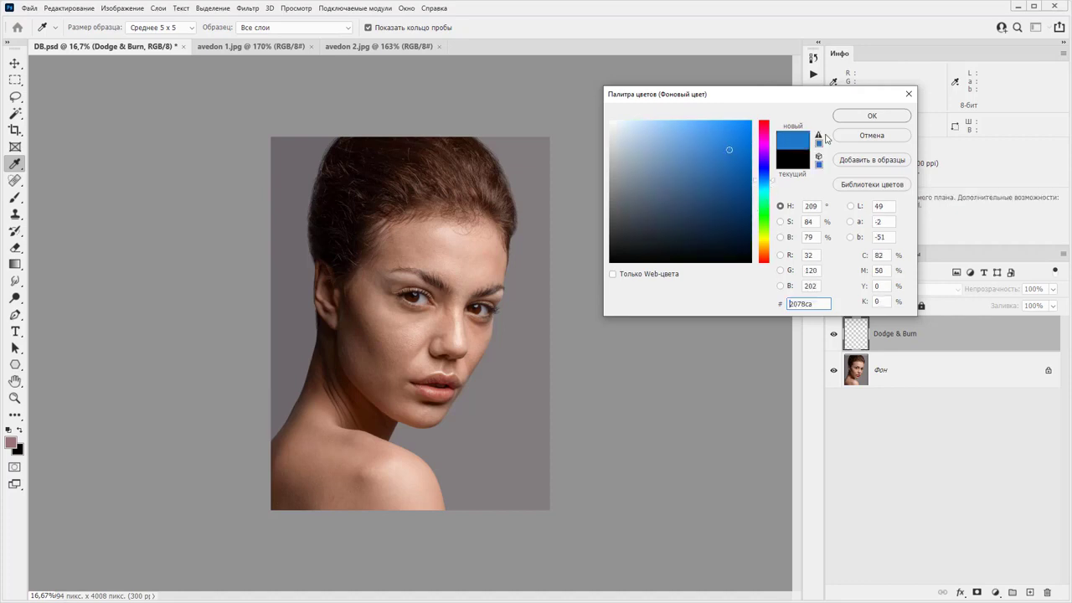
click(853, 121)
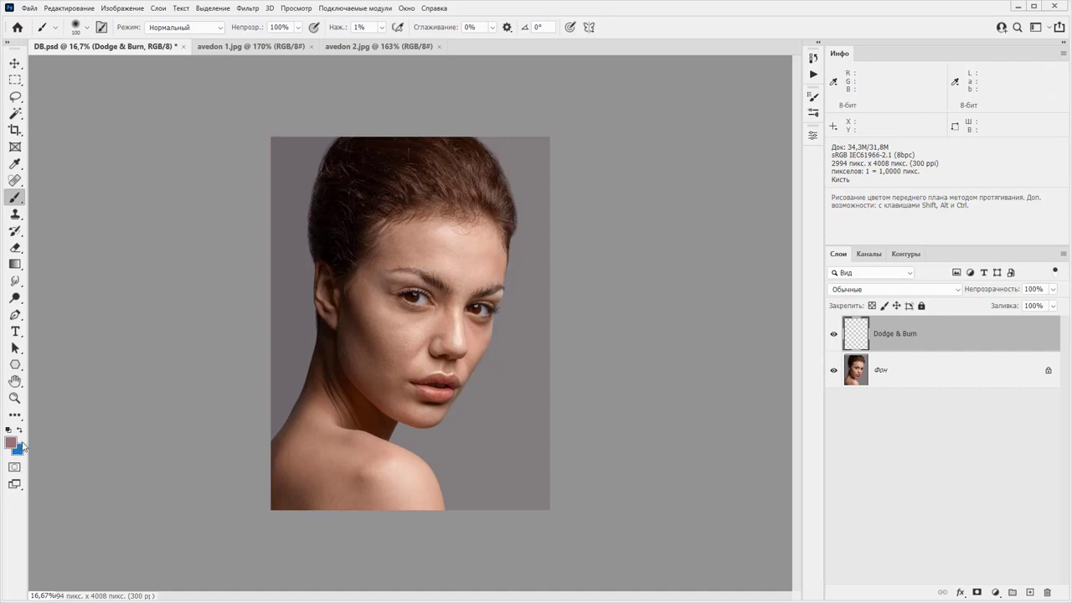
Reset the colours to default black and white, check the soft round brush's settings, and set its smoothing to 15%.
key(d)
click(89, 31)
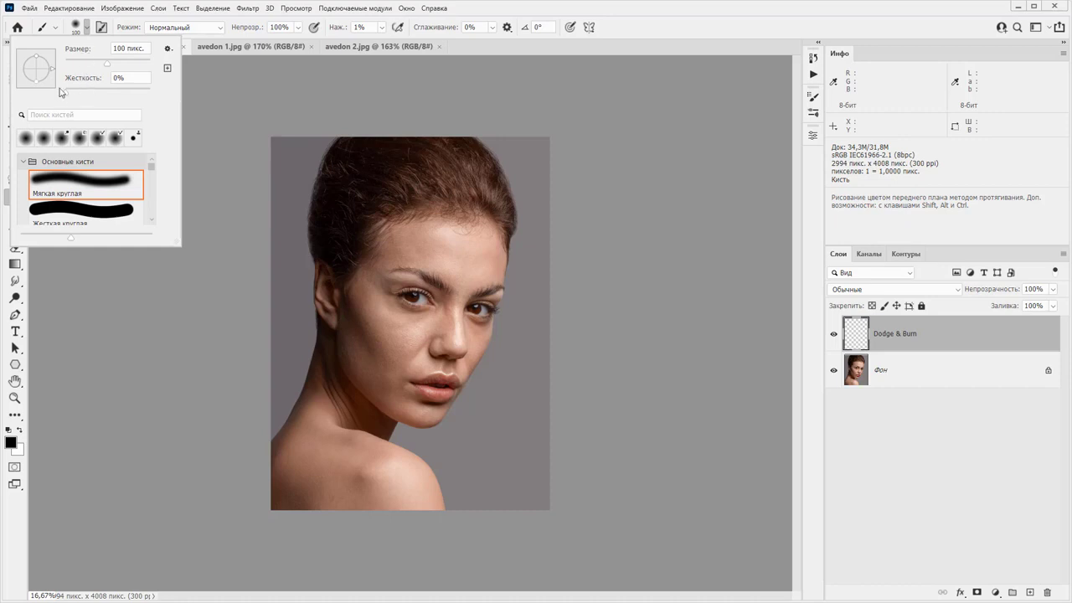
click(200, 97)
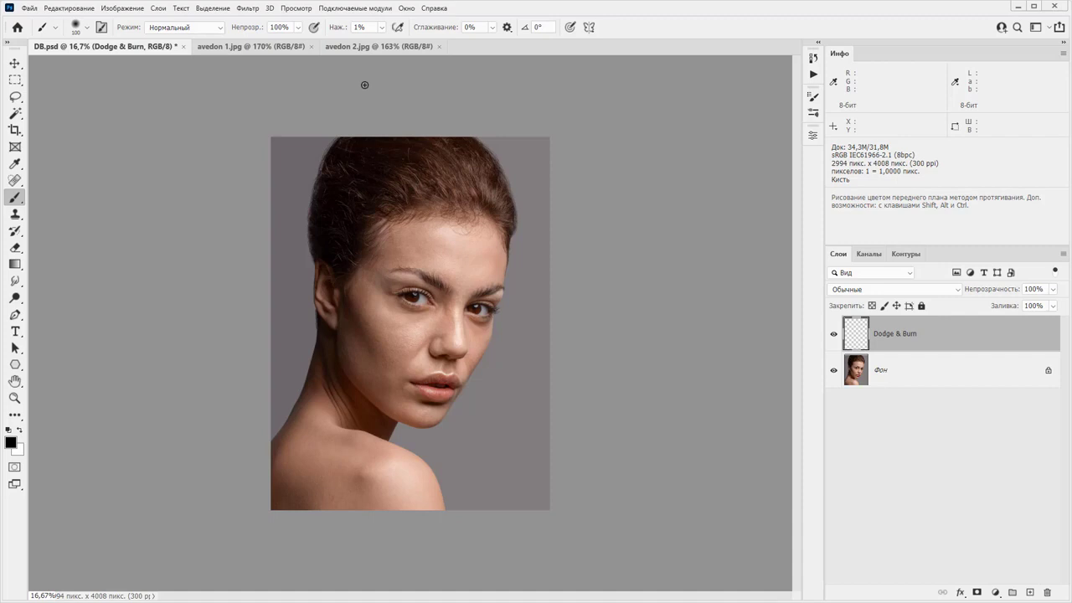
click(472, 26)
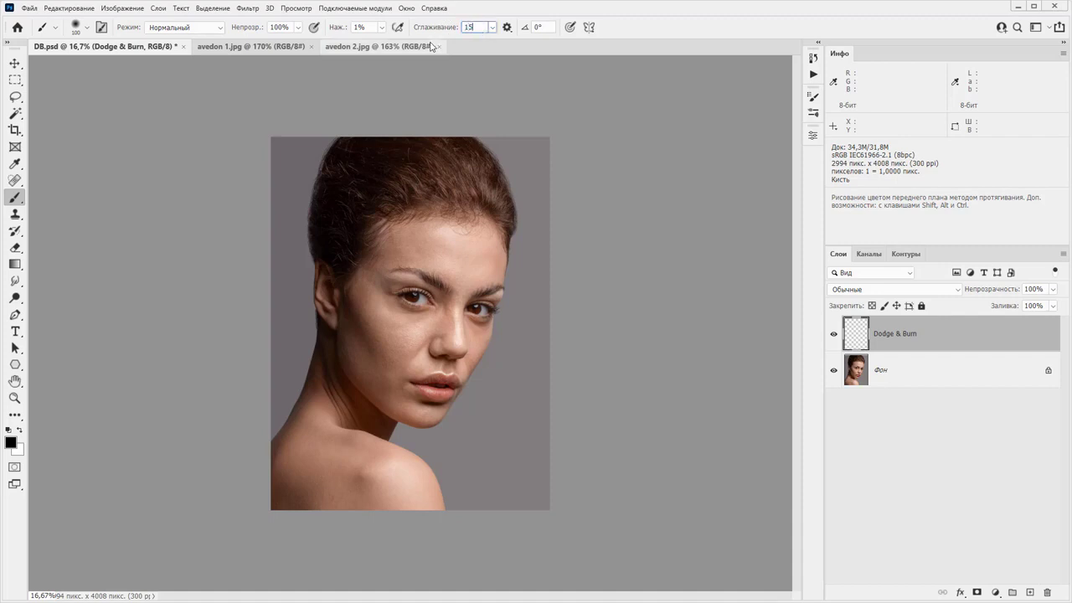
key(Return)
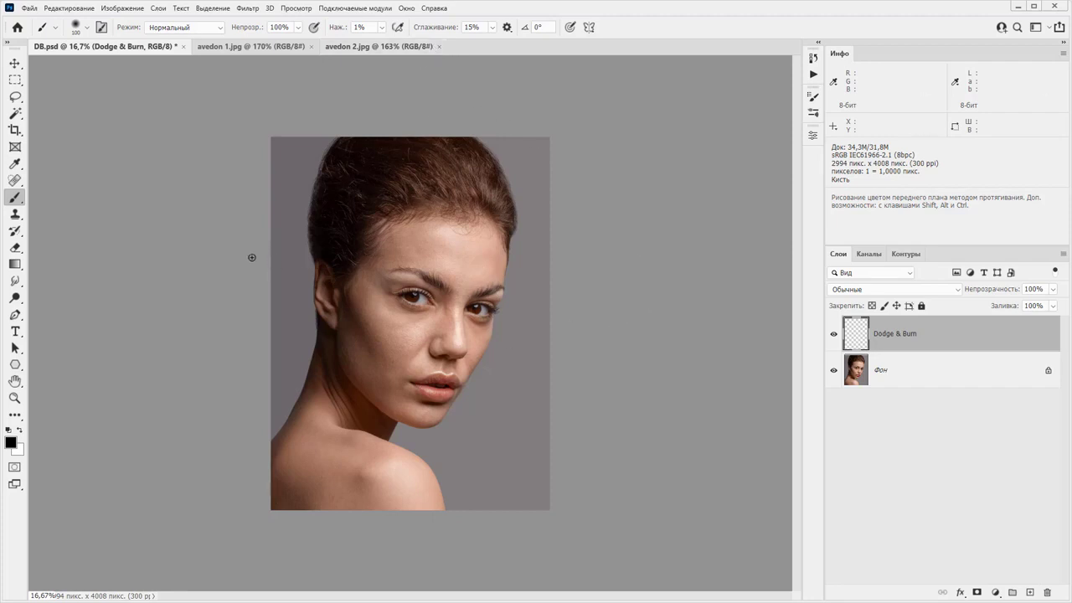
Paint black and white test strokes with a 500 px brush on the backdrop beside the woman's hair and neck.
key(bracketright)
key(bracketright)
key(bracketright)
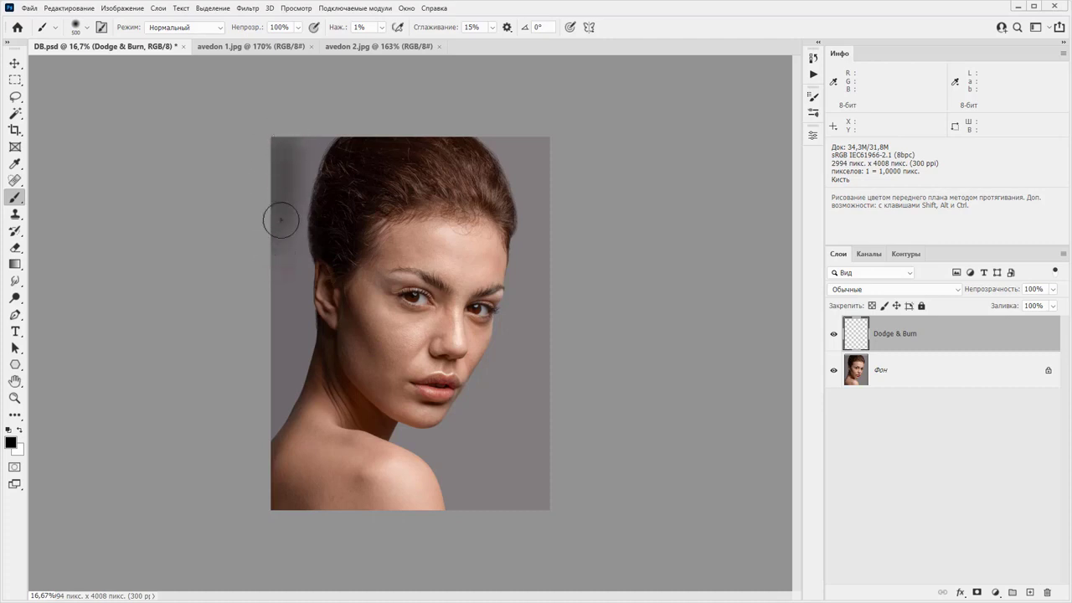
mouse_move(281, 220)
mouse_down()
mouse_move(289, 128)
mouse_move(273, 259)
mouse_move(286, 111)
mouse_move(268, 249)
mouse_move(274, 134)
mouse_move(268, 206)
mouse_move(286, 113)
mouse_move(278, 216)
mouse_move(300, 113)
mouse_move(271, 218)
mouse_move(279, 119)
mouse_move(258, 109)
mouse_move(267, 113)
mouse_move(268, 209)
mouse_move(278, 120)
mouse_move(282, 136)
mouse_move(281, 215)
mouse_move(290, 131)
mouse_move(270, 172)
mouse_up()
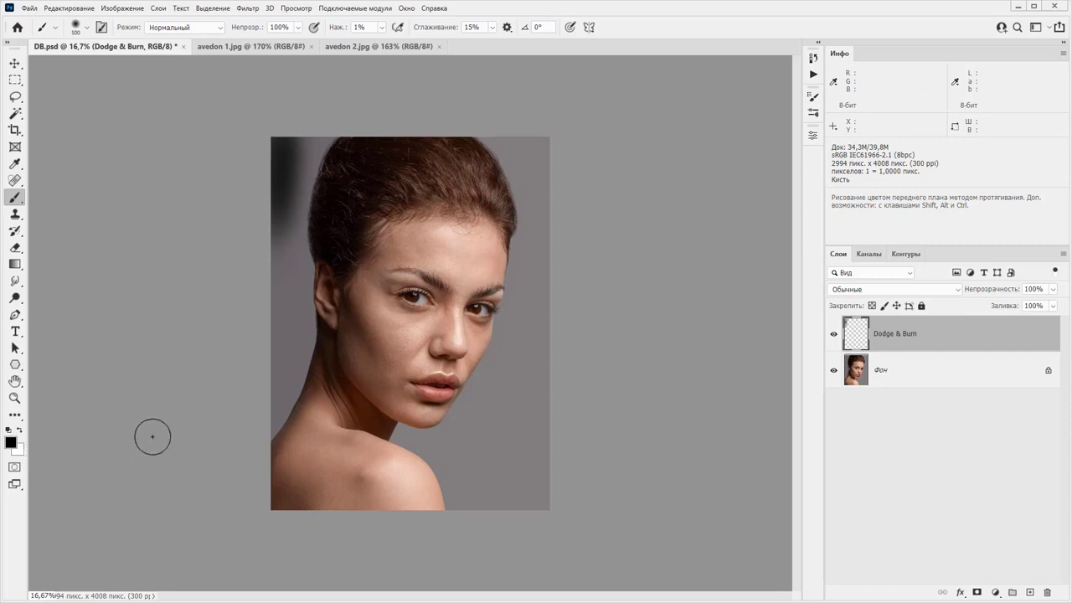
key(x)
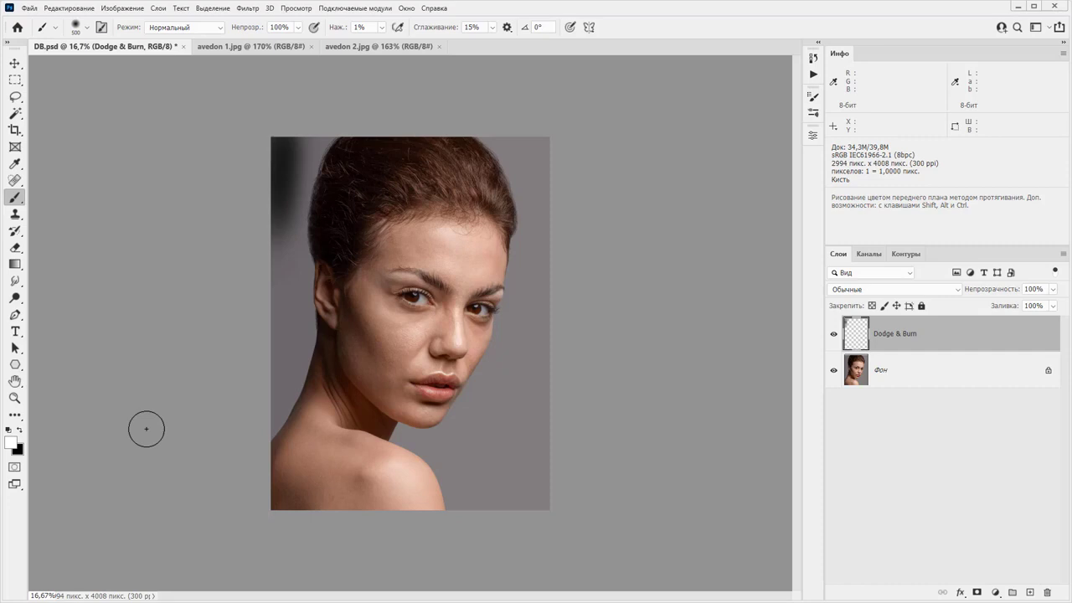
key(x)
key(x)
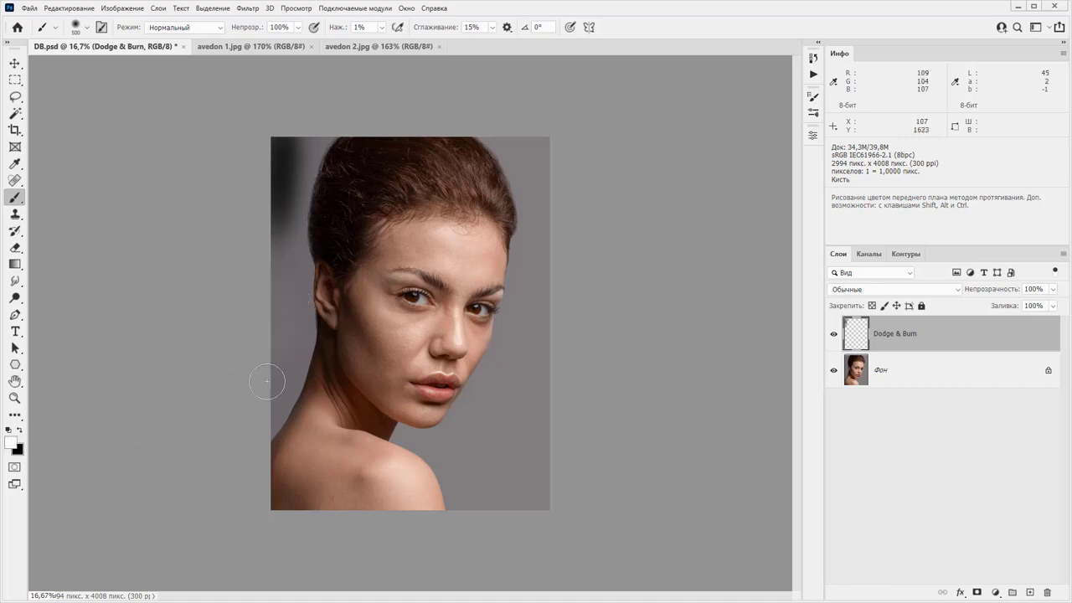
mouse_move(287, 307)
mouse_down()
mouse_move(277, 377)
mouse_move(286, 284)
mouse_move(274, 285)
mouse_move(276, 392)
mouse_move(280, 267)
mouse_move(271, 372)
mouse_move(283, 264)
mouse_up()
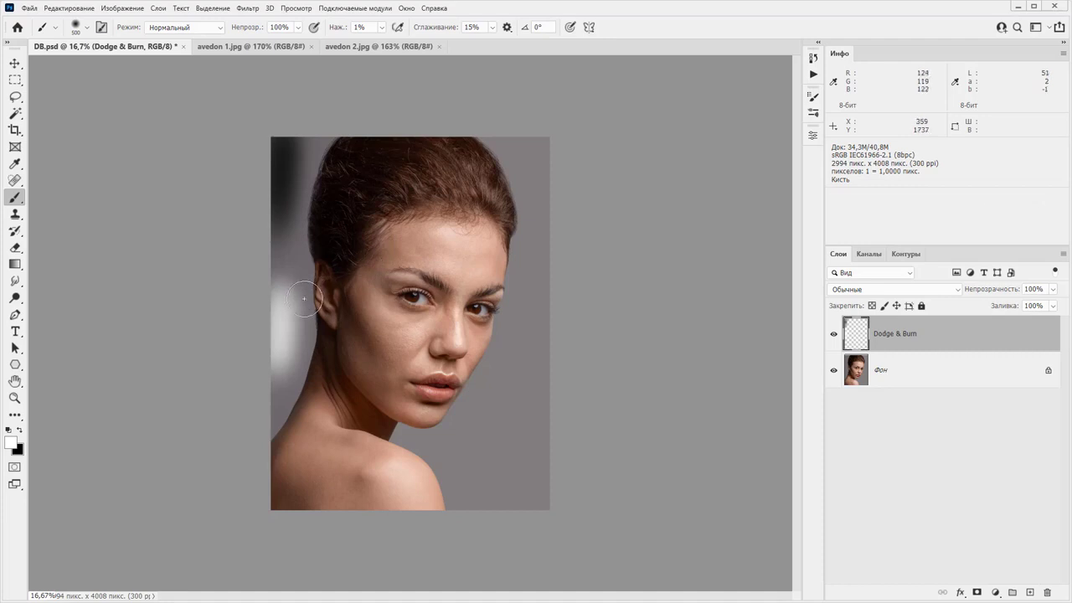
Clear all test strokes from the Dodge & Burn layer, deselect, and set the layer's blend mode to Soft Light (Мягкий свет).
key(ctrl+a)
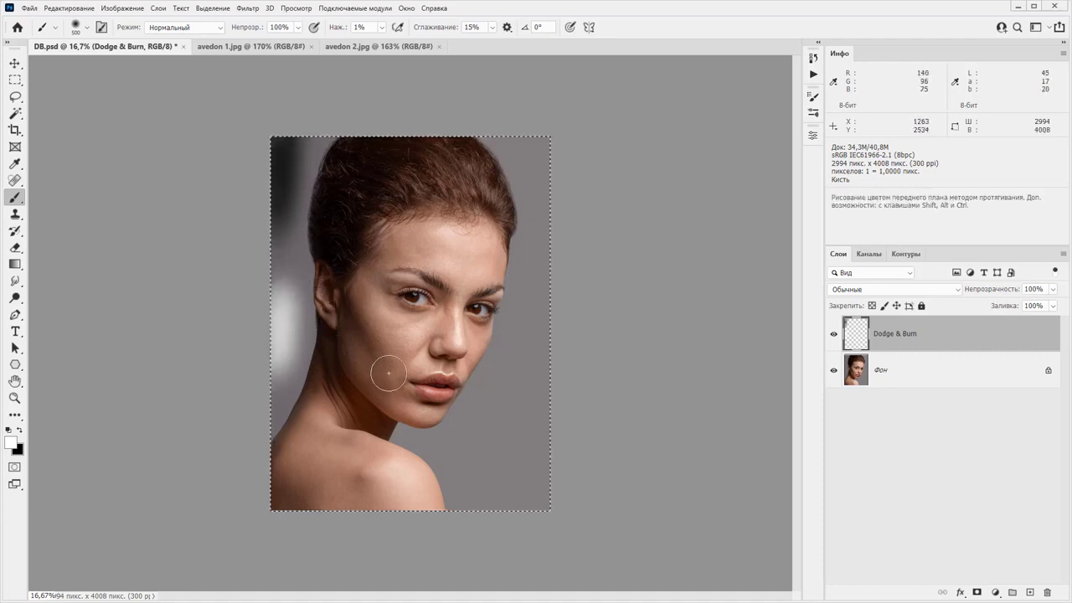
key(Delete)
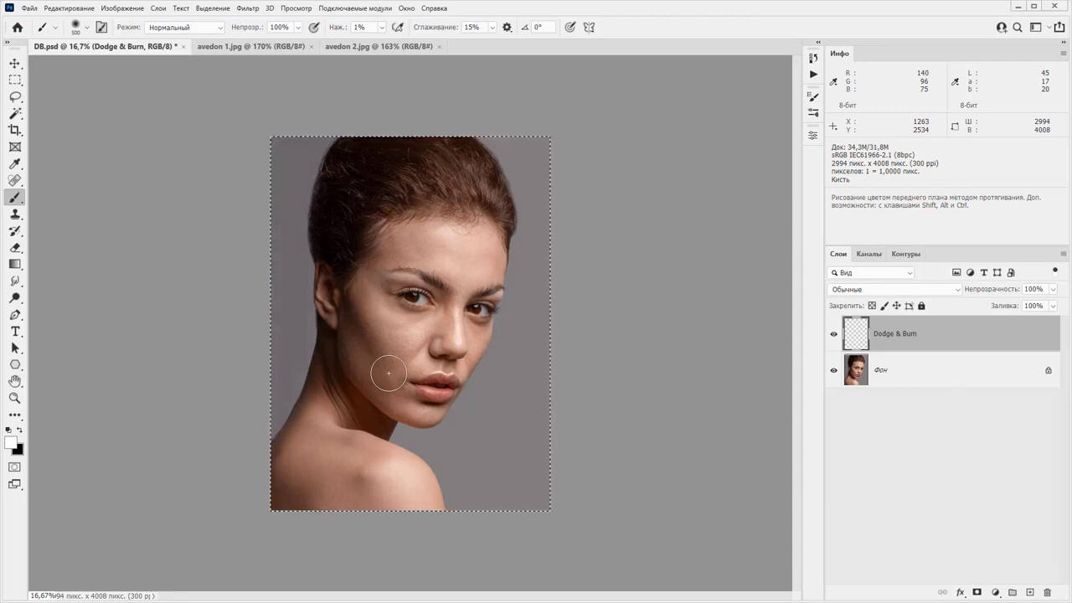
key(ctrl+d)
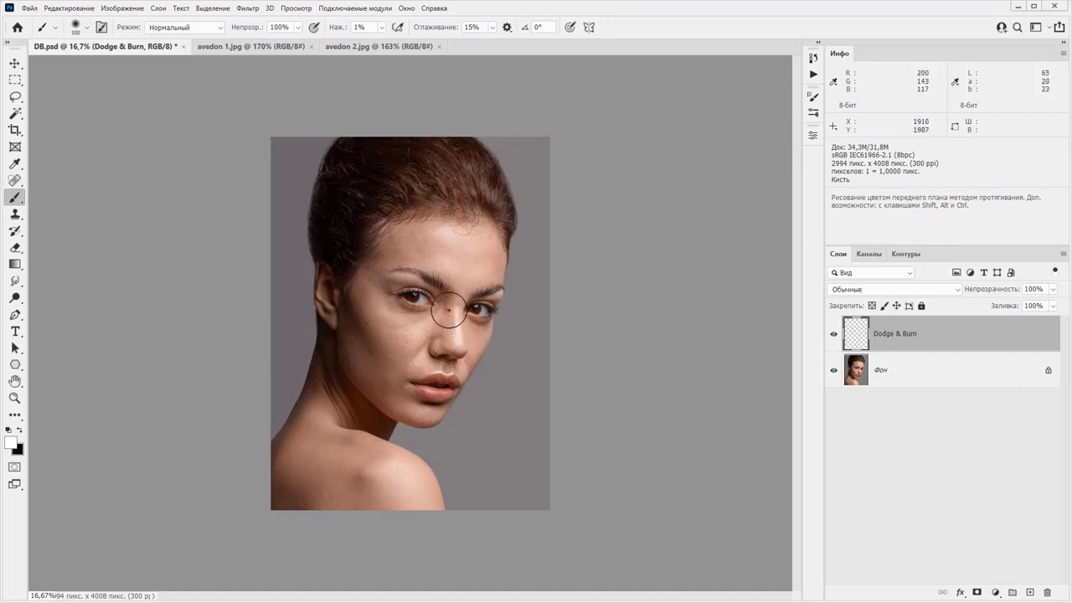
click(850, 292)
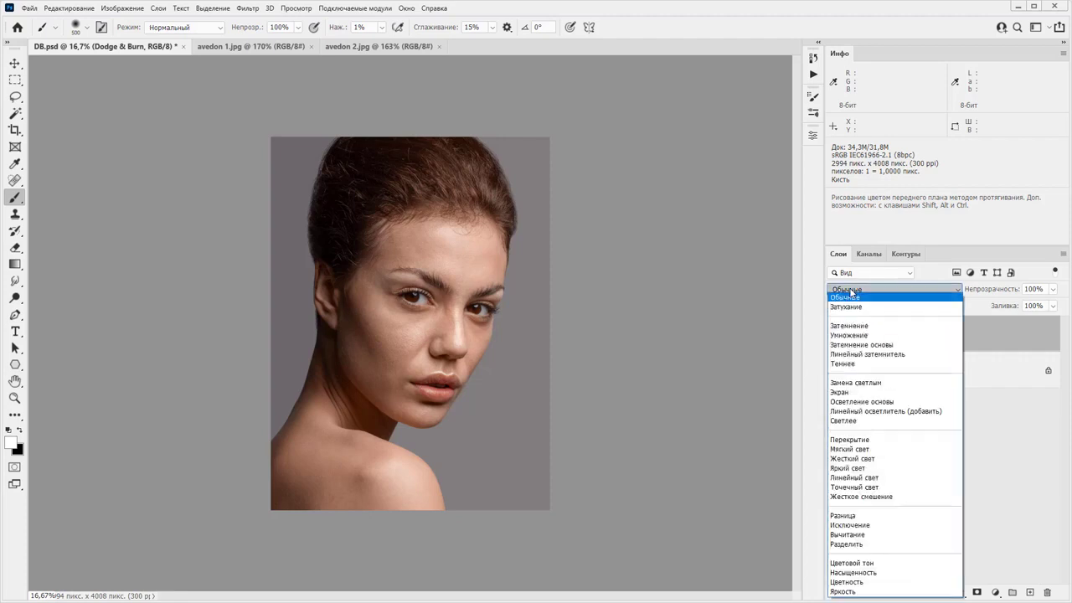
click(835, 452)
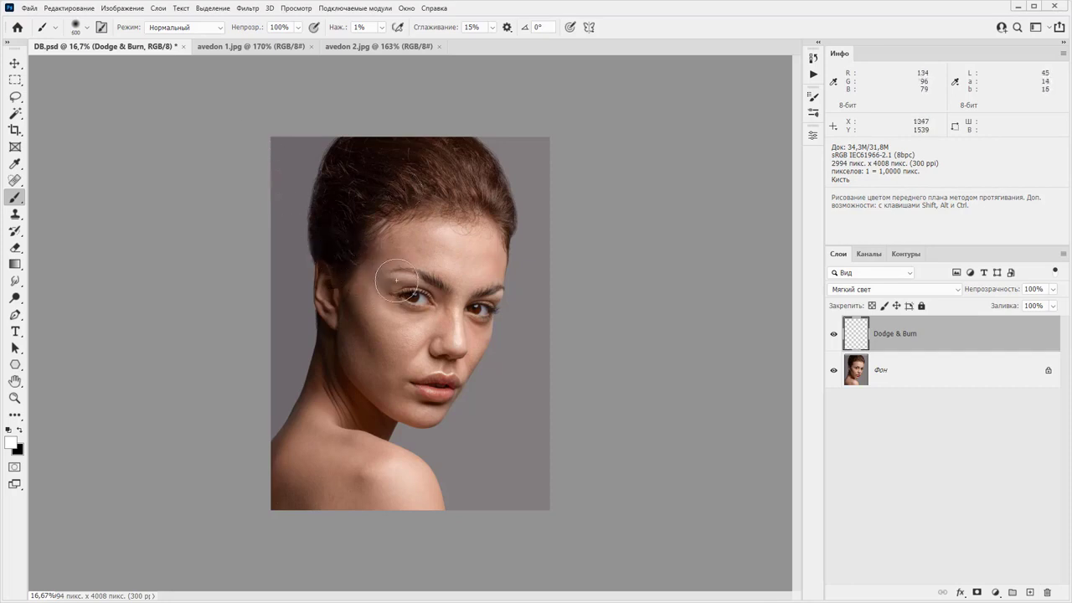
Lighten the face with a 700 px white brush on the Dodge & Burn layer, comparing with the layer hidden and shown.
key(bracketright)
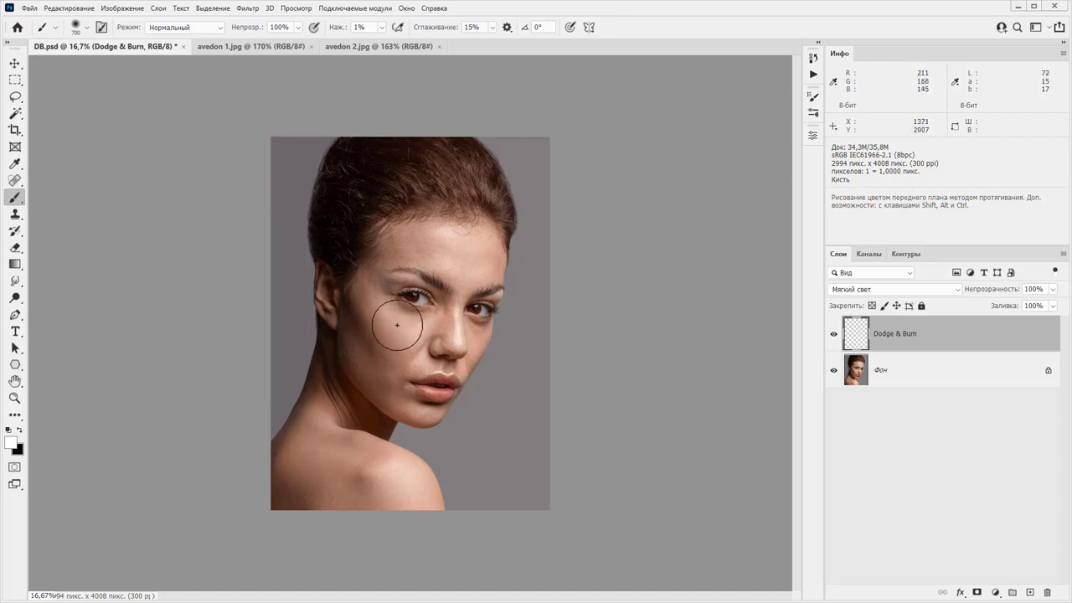
click(834, 334)
click(834, 334)
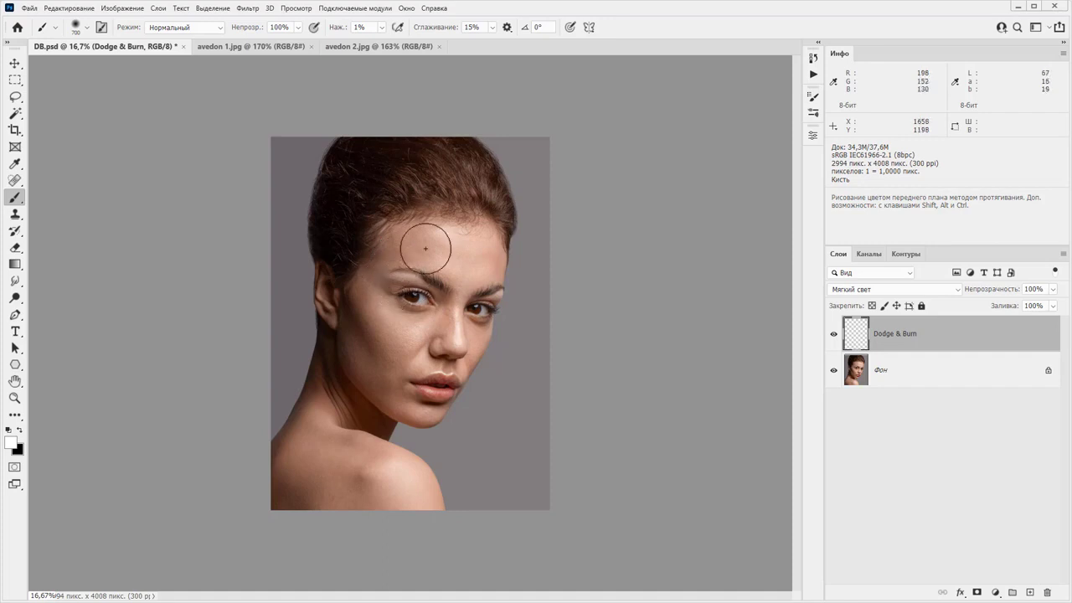
Darken the area around the outer eye in black, switch back to white, and compare with the Dodge & Burn layer hidden and shown.
key(ctrl+plus)
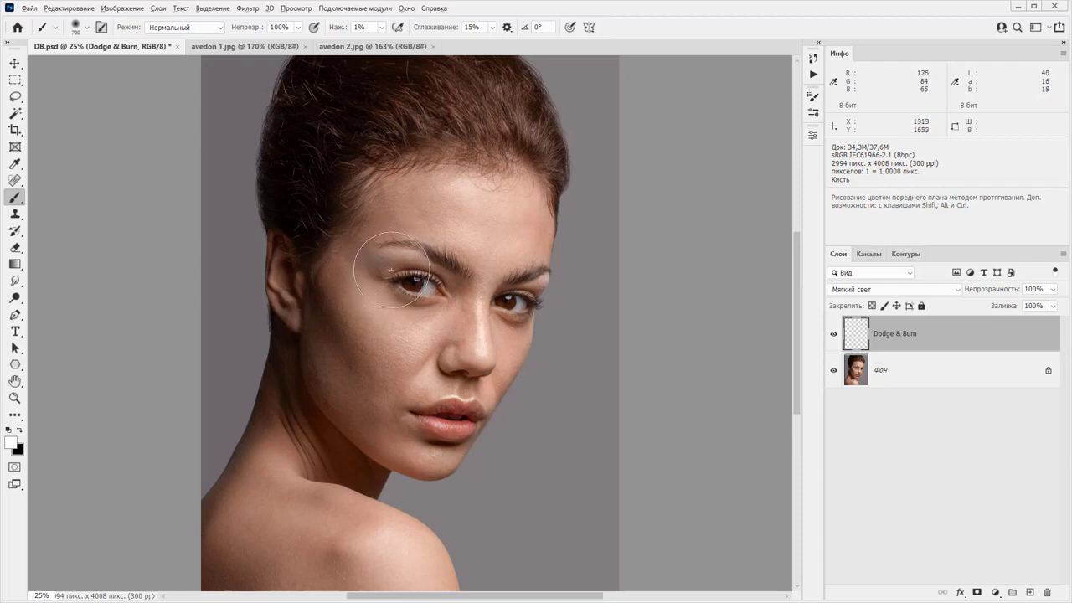
key(x)
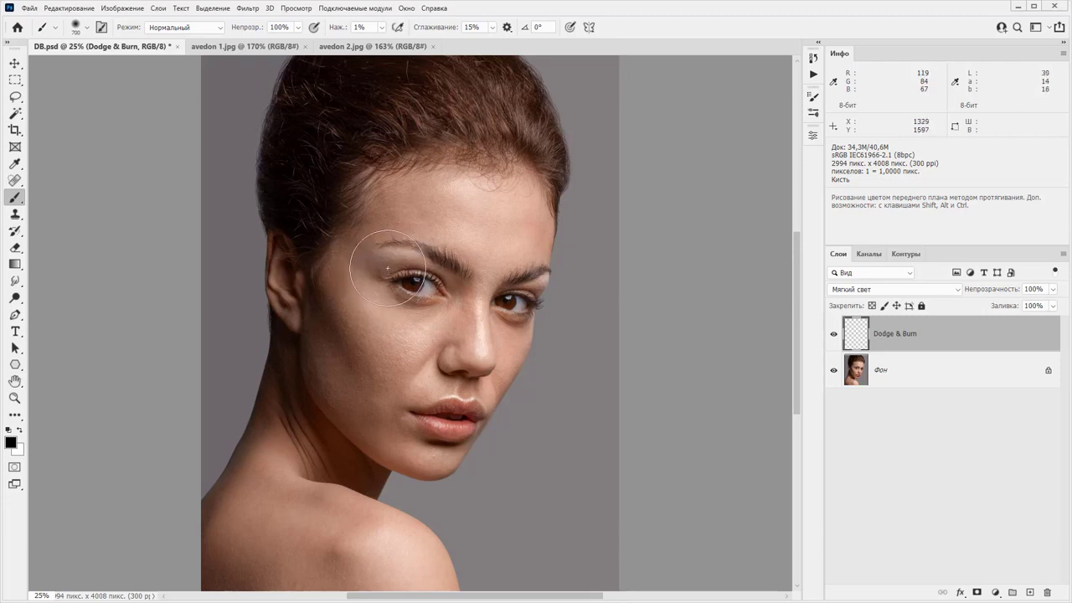
key(x)
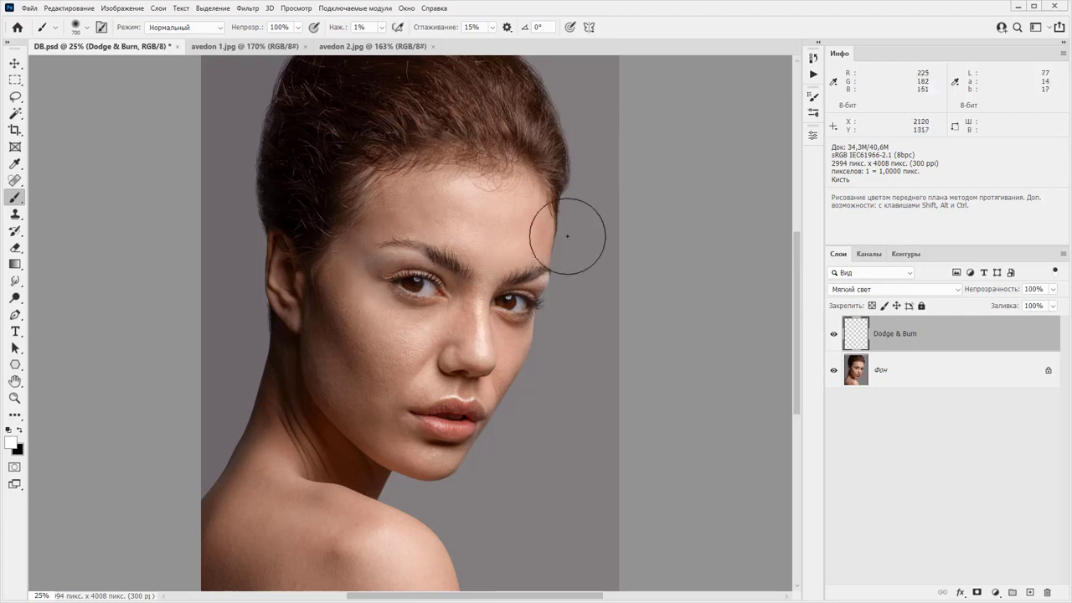
click(834, 334)
click(834, 335)
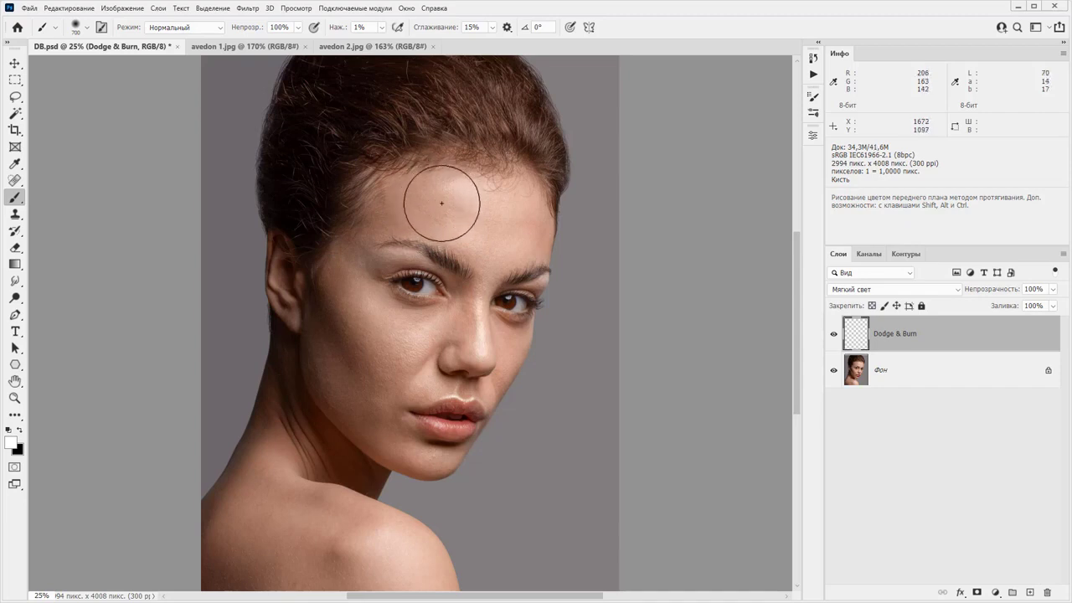
Reduce the brush to 400 px and switch the paint colour to black over the forehead above the eyebrow.
key(bracketleft)
key(bracketleft)
key(bracketleft)
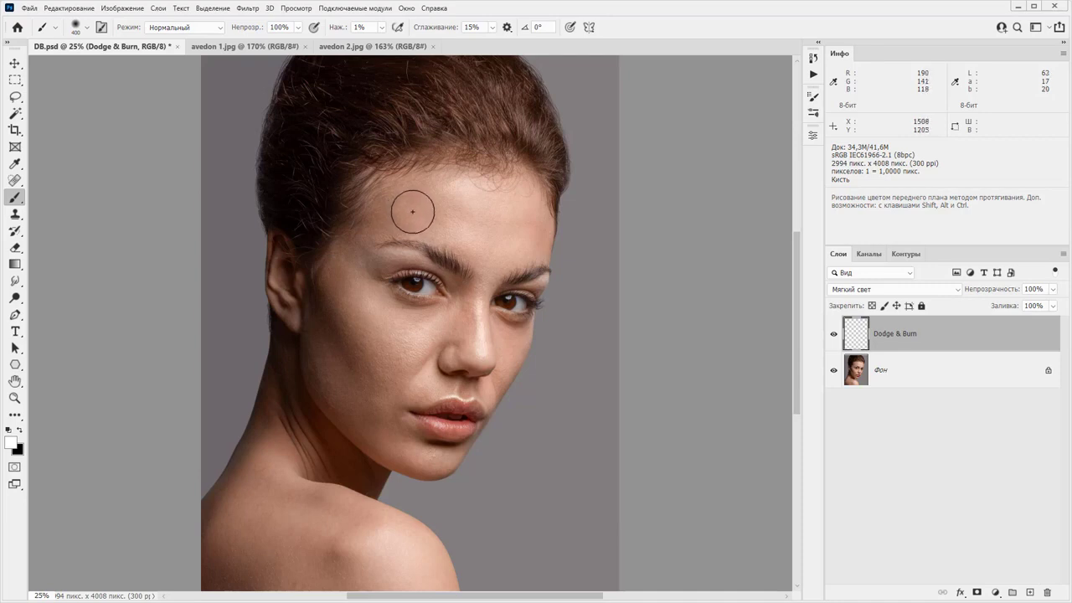
key(x)
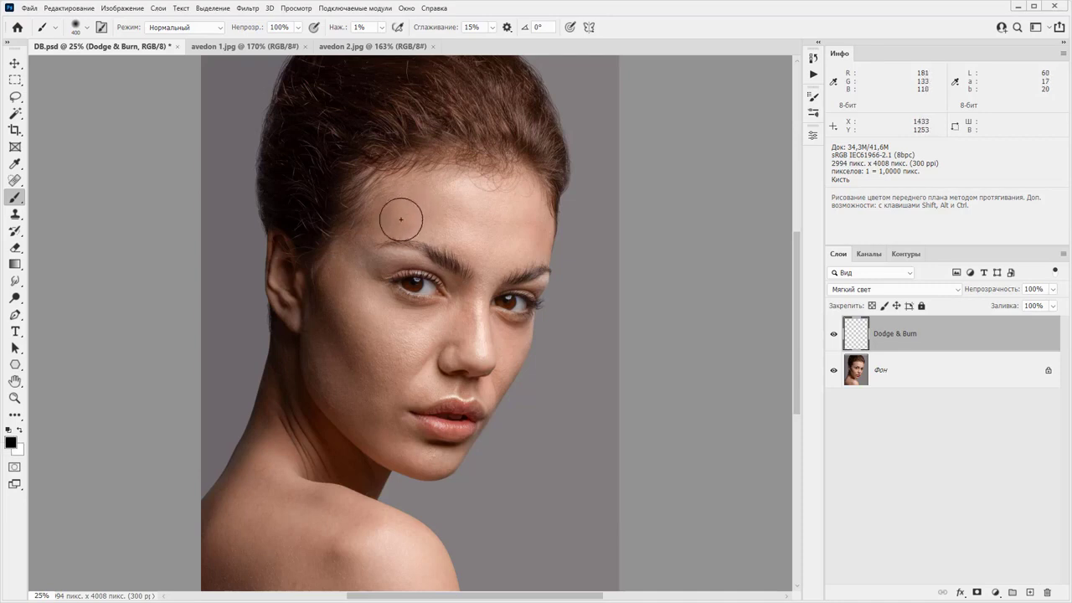